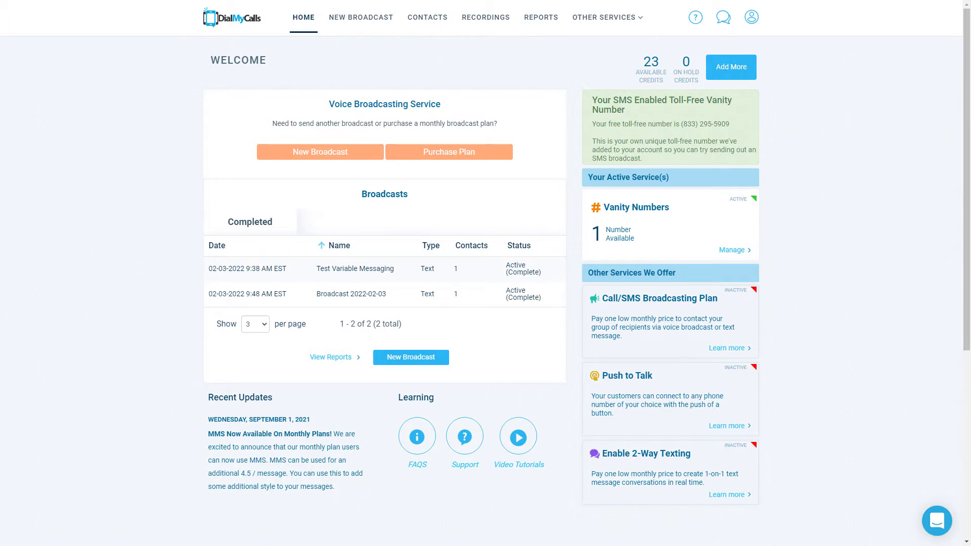
# Start a new text broadcast and choose the Marketing Team contact as its recipient
pyautogui.click(379, 31)
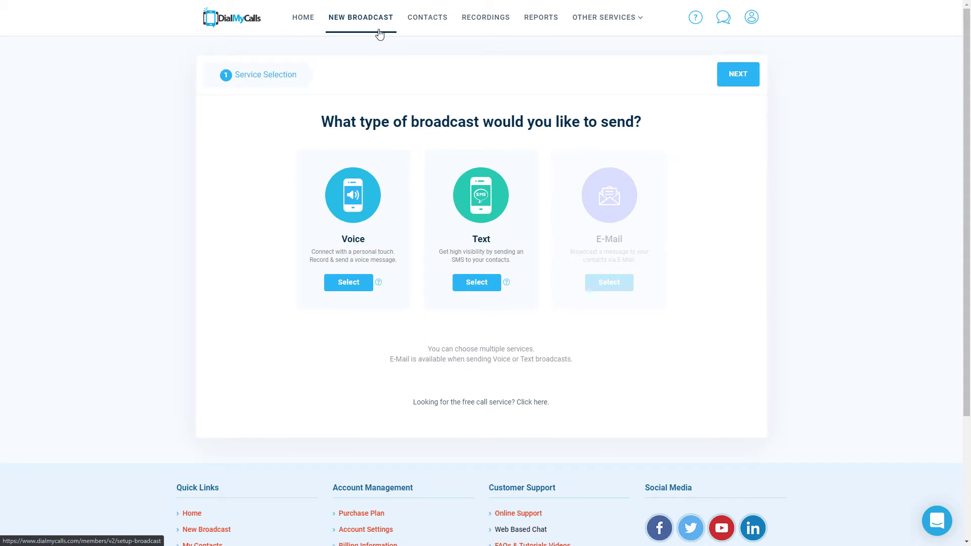
pyautogui.click(476, 286)
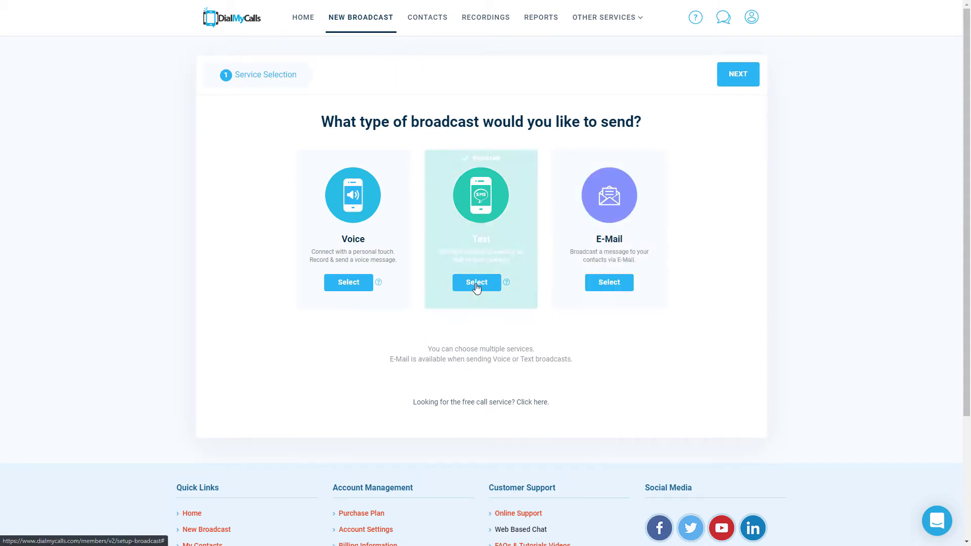
pyautogui.click(738, 75)
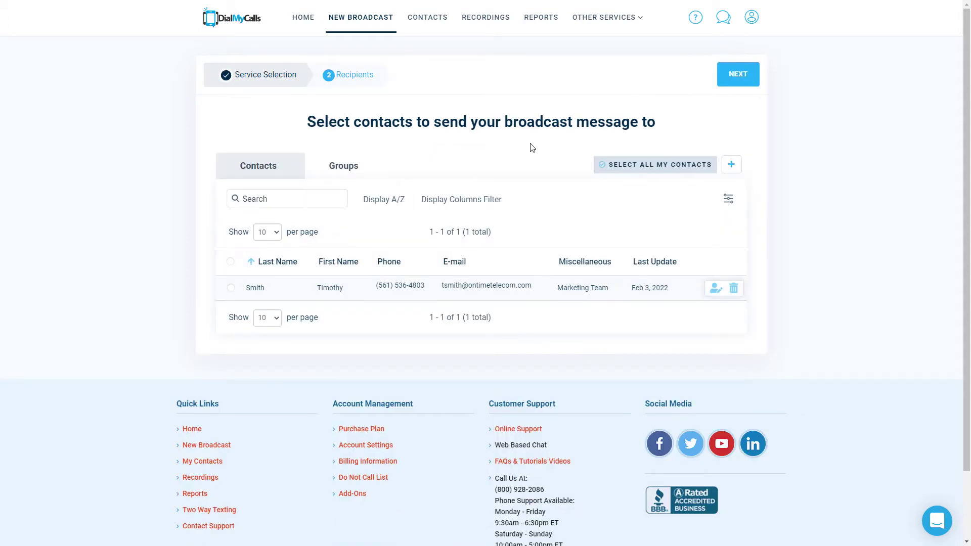
pyautogui.click(230, 290)
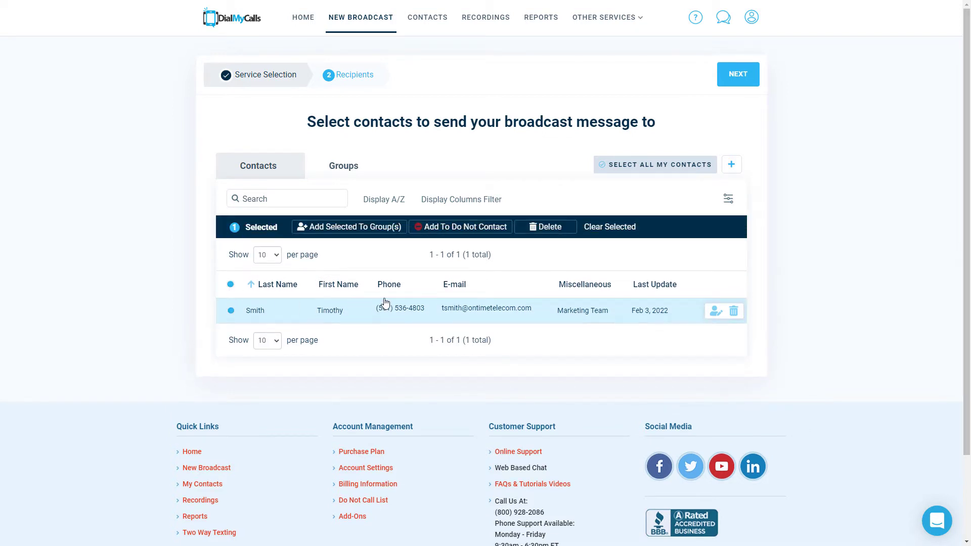
pyautogui.click(745, 79)
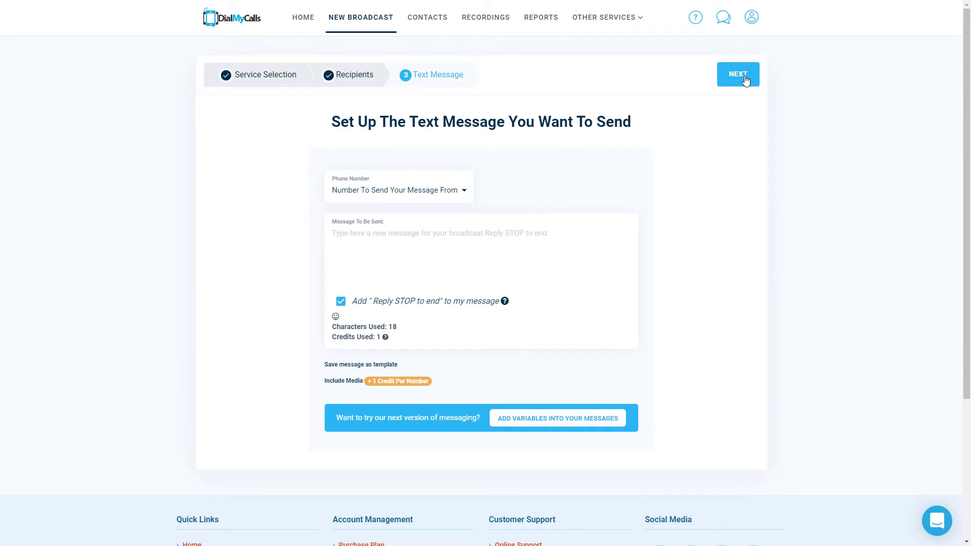
# Set the default toll-free number as the sender and enable the beta variable messaging for the text message
pyautogui.click(428, 196)
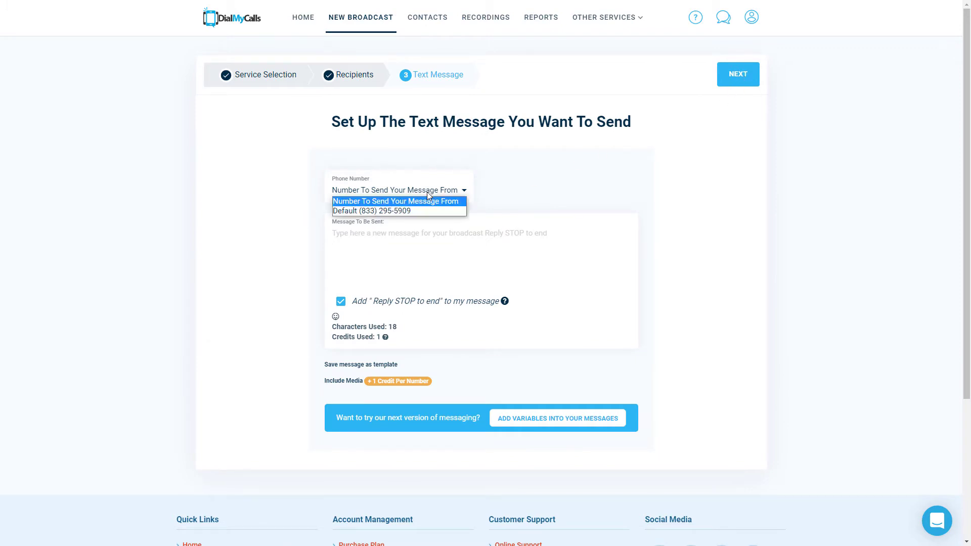
pyautogui.click(409, 212)
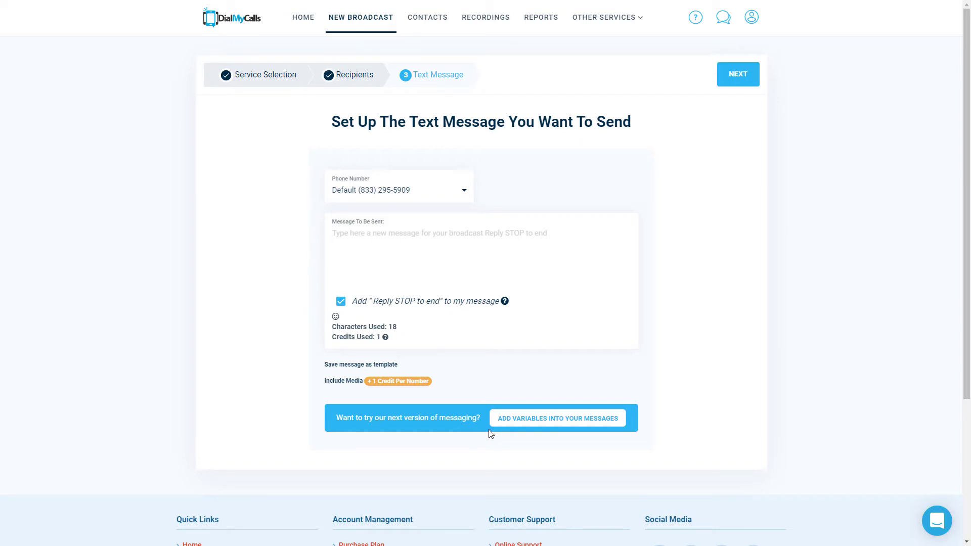
pyautogui.click(517, 426)
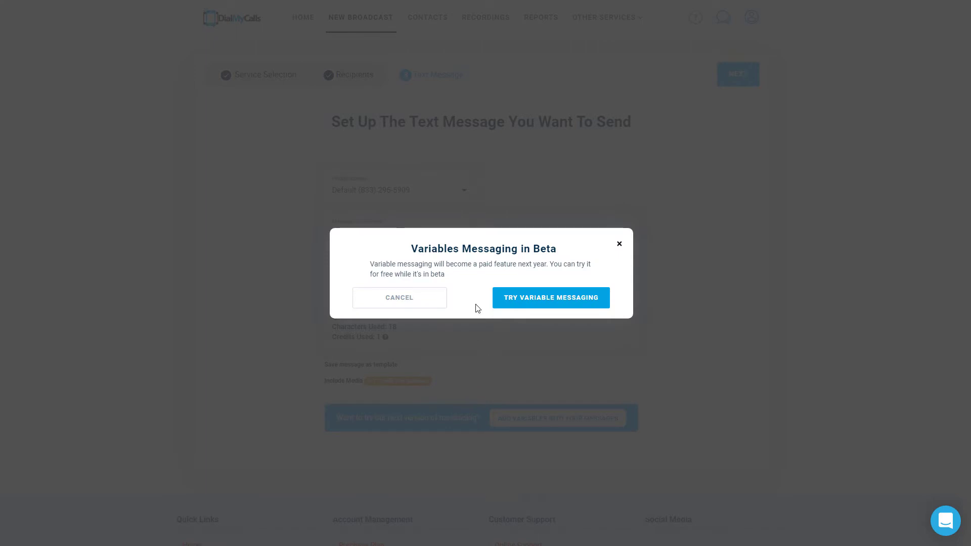
pyautogui.click(513, 302)
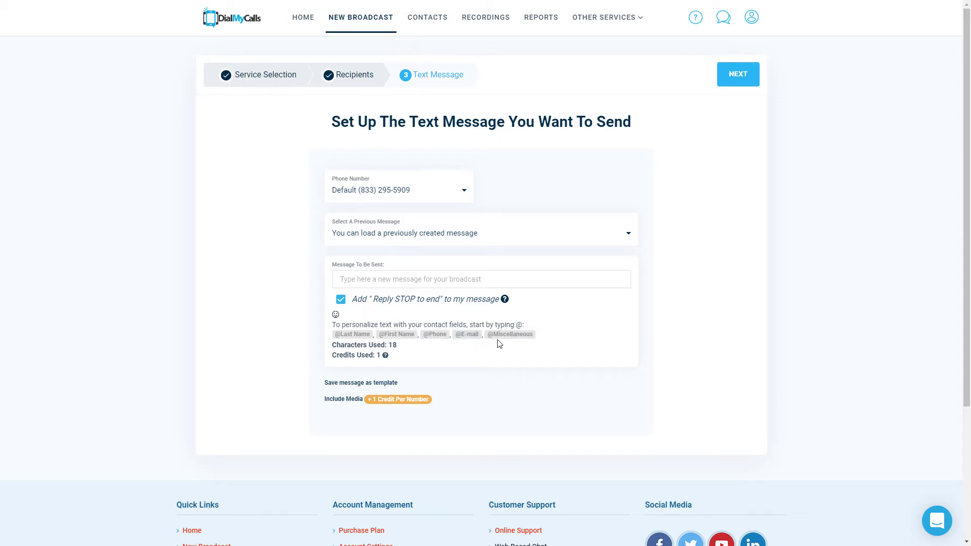
pyautogui.click(421, 279)
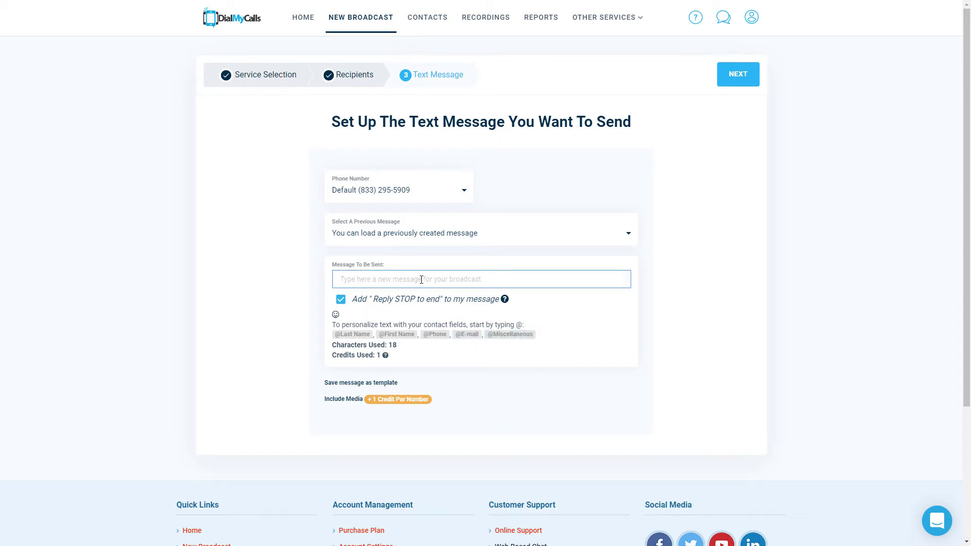
pyautogui.write('Hello @fir')
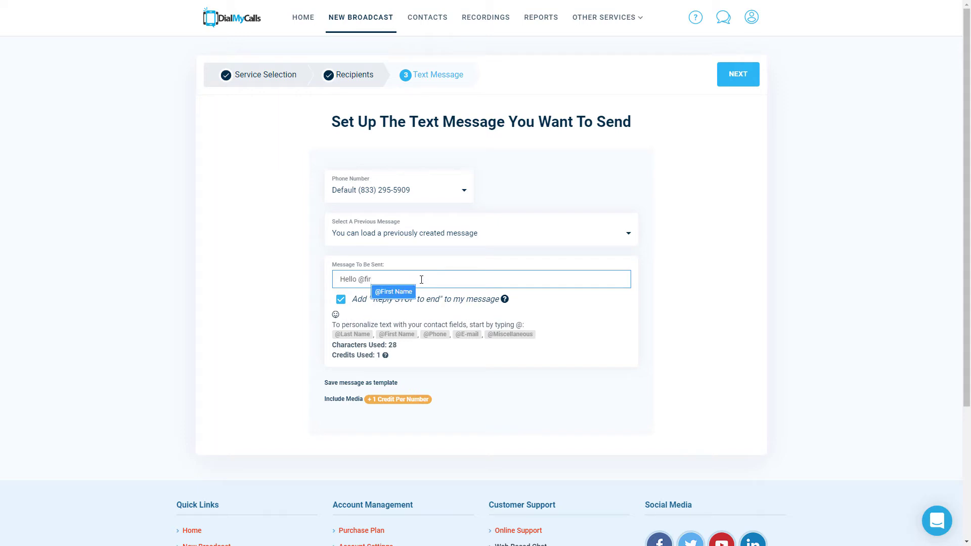
pyautogui.click(394, 292)
pyautogui.write('@la')
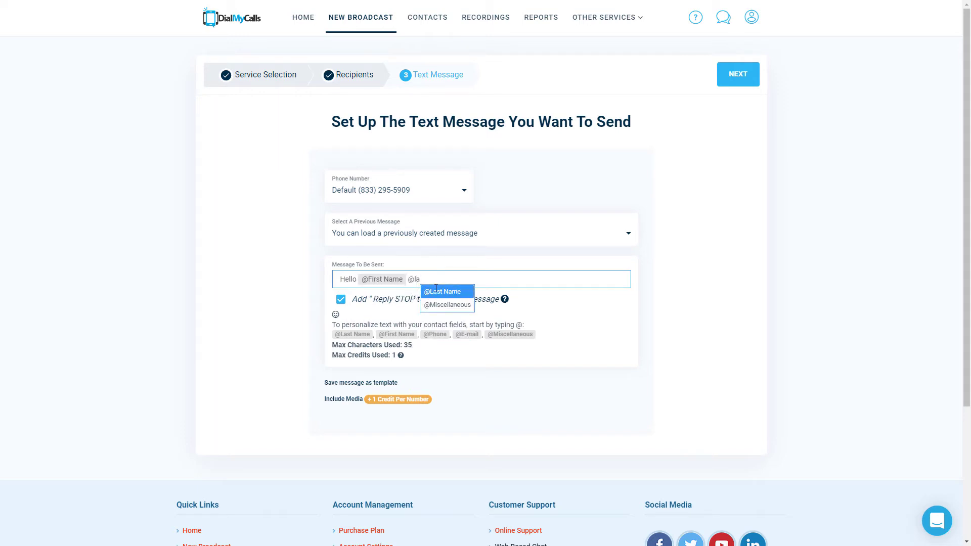
pyautogui.click(424, 293)
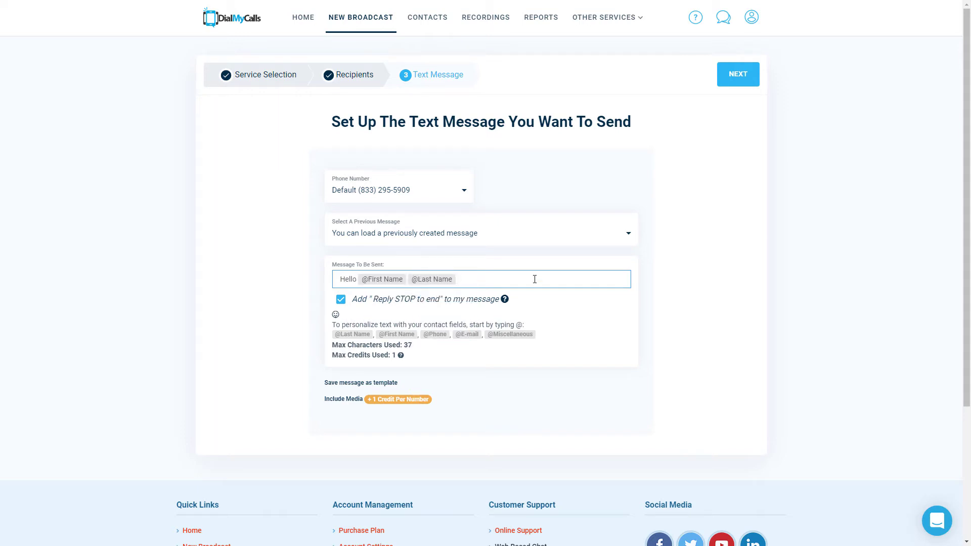
pyautogui.write('!! There will be a meeting on Thursday at 9am - we will see you there!')
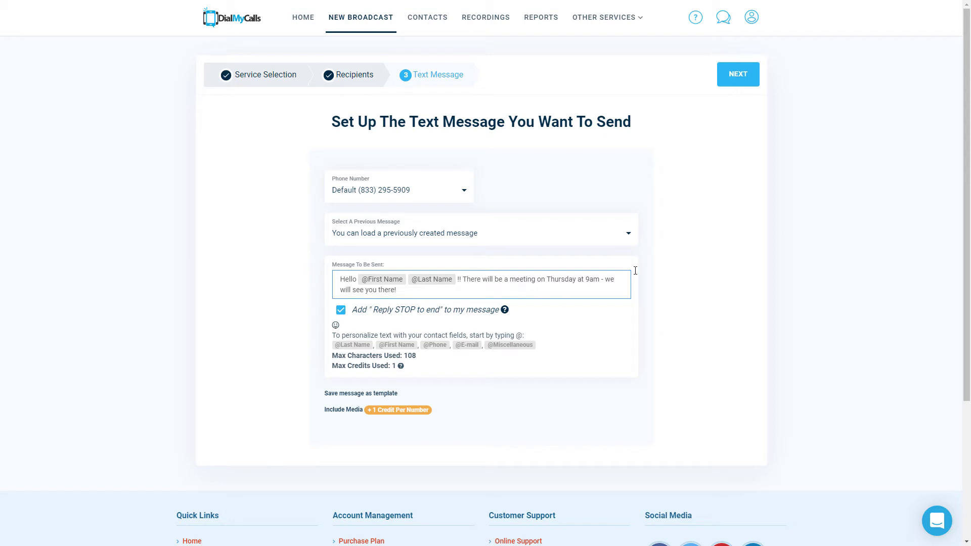
# Schedule the broadcast to send now, review its summary and send it
pyautogui.click(736, 76)
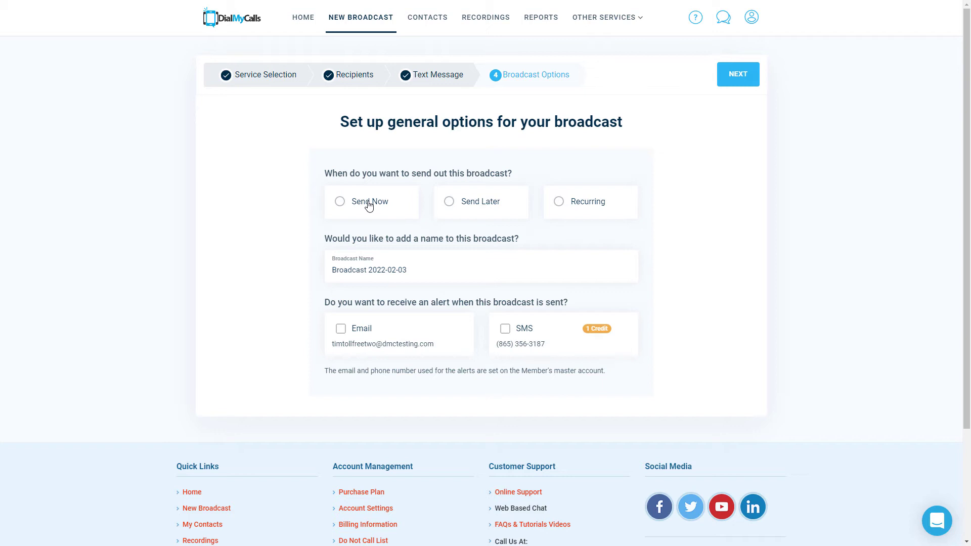
pyautogui.click(369, 204)
pyautogui.click(735, 83)
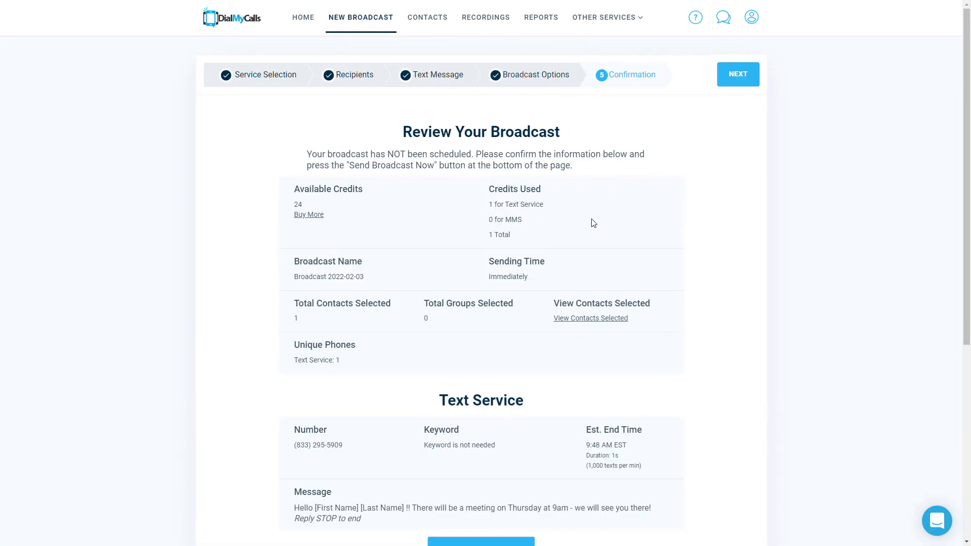
pyautogui.scroll(-1, 593, 223)
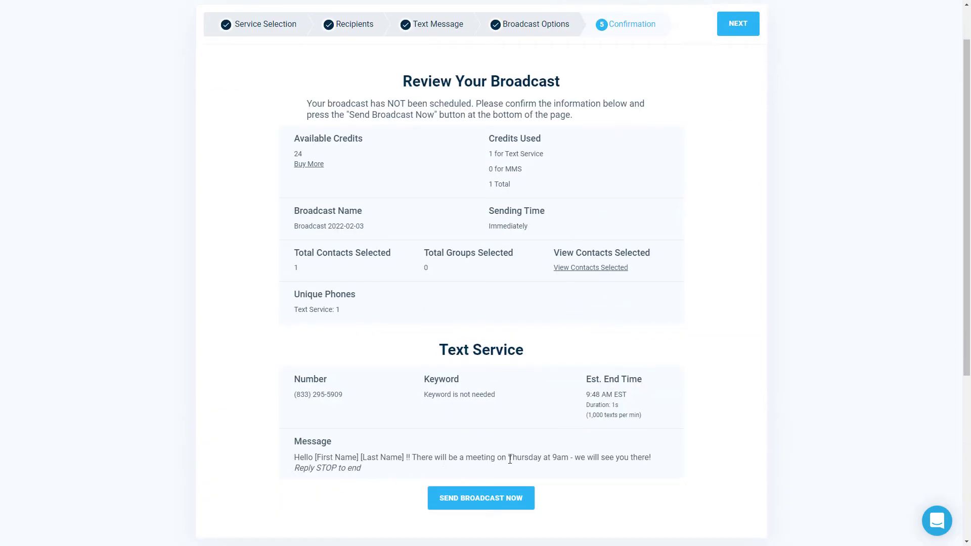
pyautogui.click(475, 504)
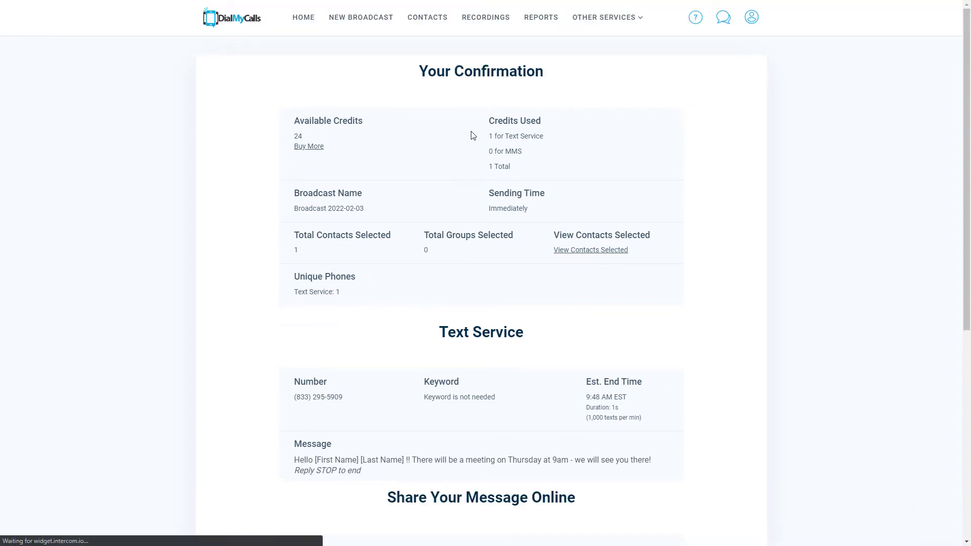
# Look over the broadcast confirmation, and view the text report for Broadcast 2022-02-03 sent at 9:48 AM
pyautogui.scroll(-1, 676, 100)
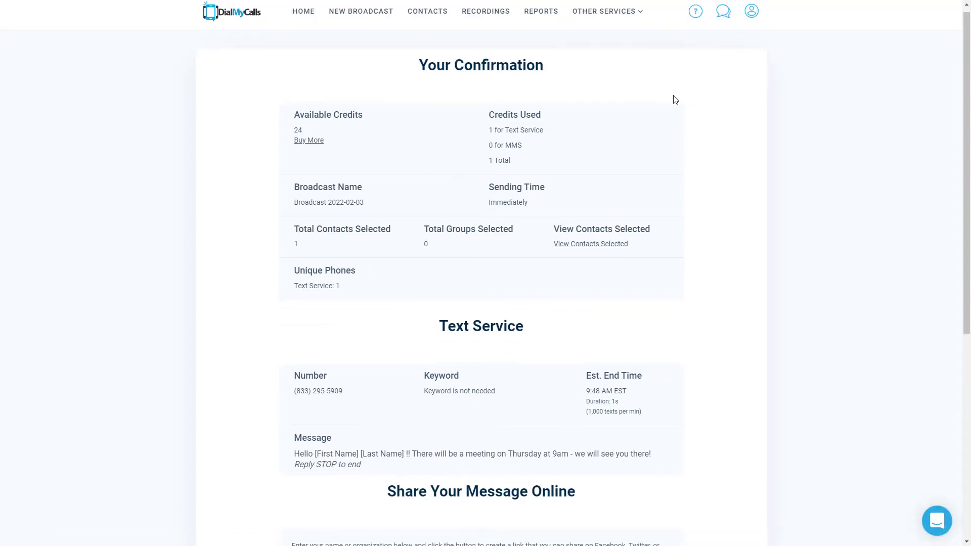
pyautogui.scroll(-2, 676, 99)
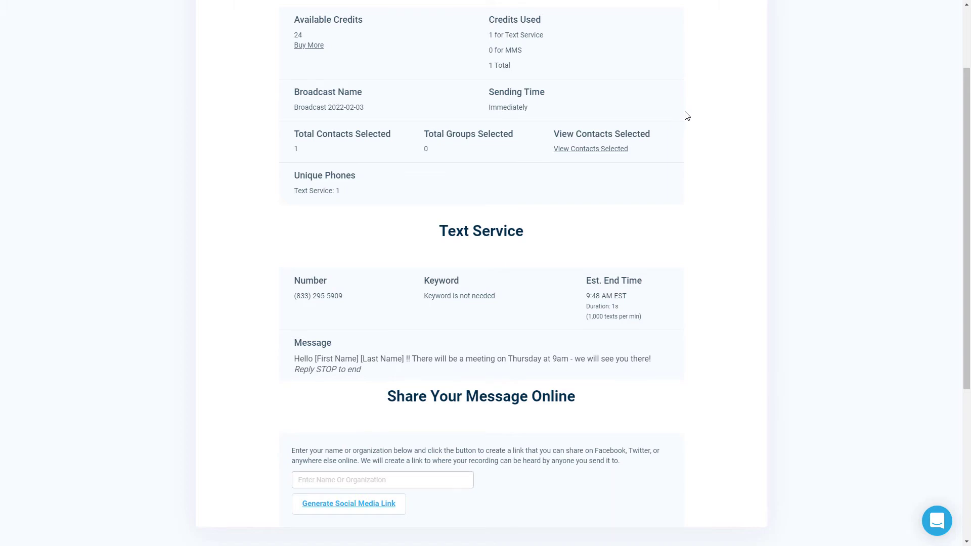
pyautogui.scroll(2, 688, 117)
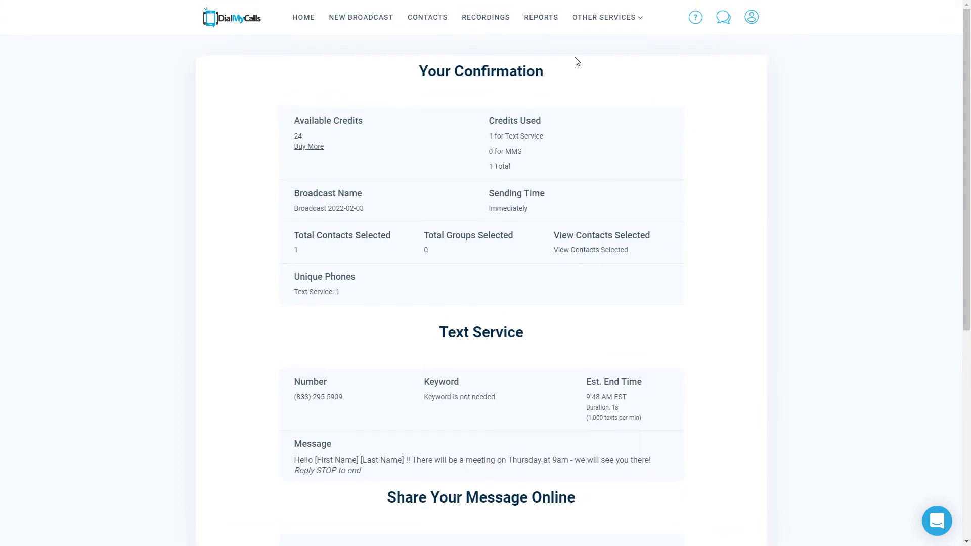
pyautogui.click(539, 24)
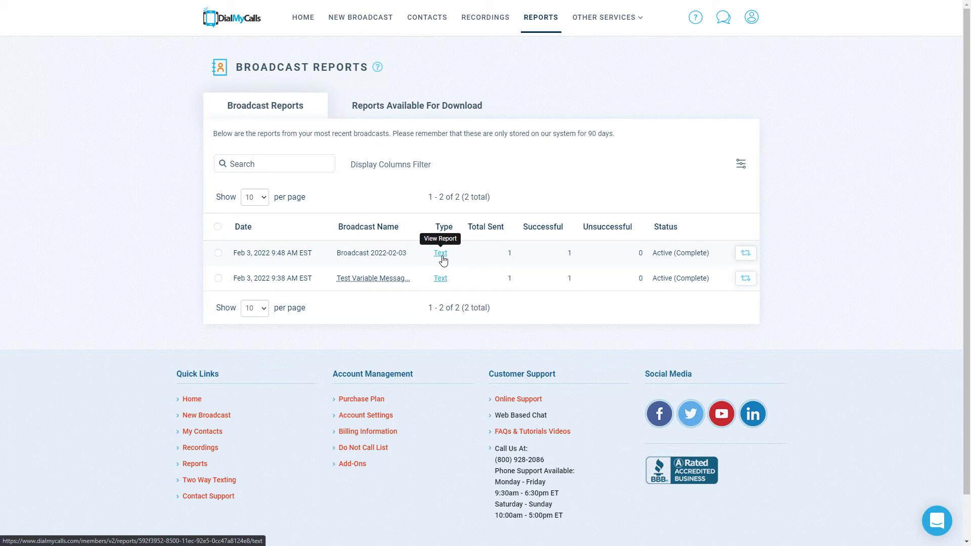
pyautogui.click(441, 253)
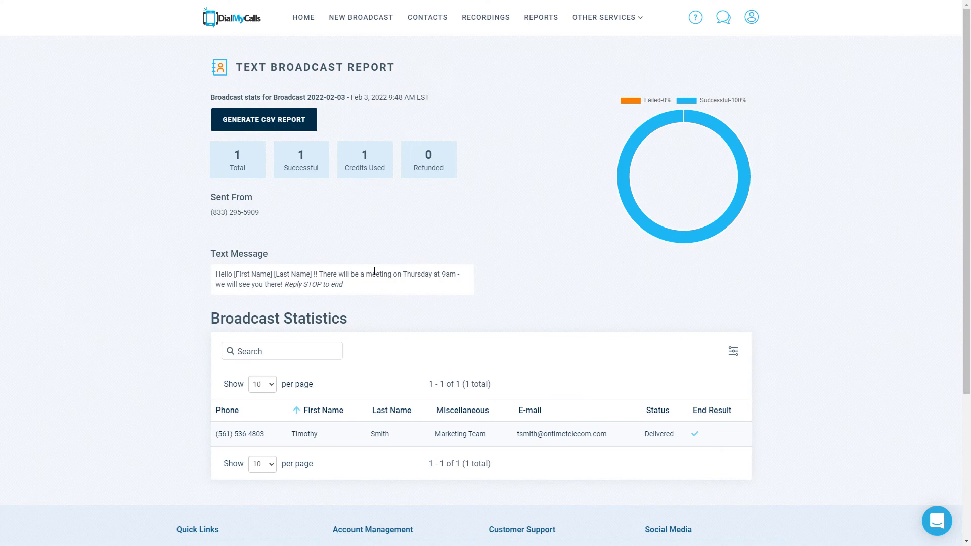
# Add a visible text-type column named Date to the contacts table
pyautogui.click(302, 29)
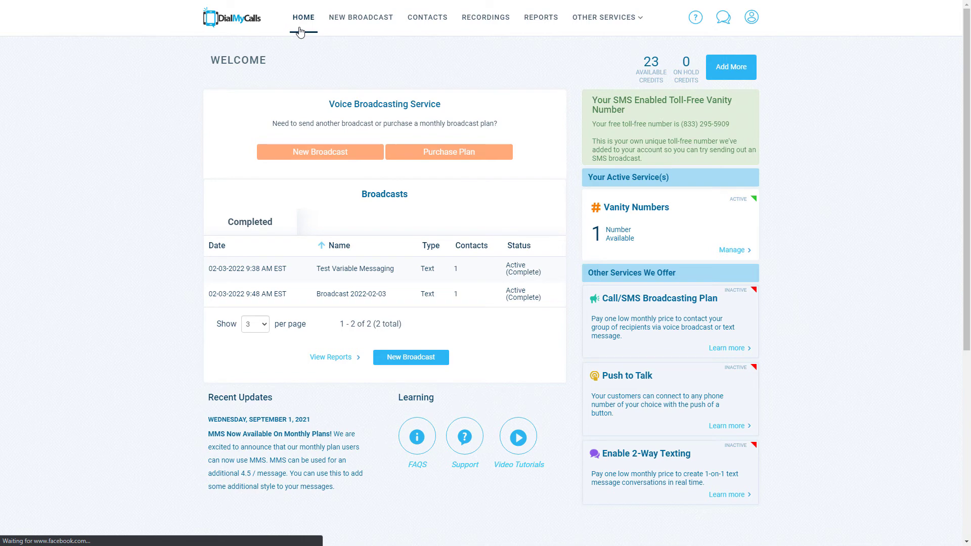
pyautogui.click(427, 17)
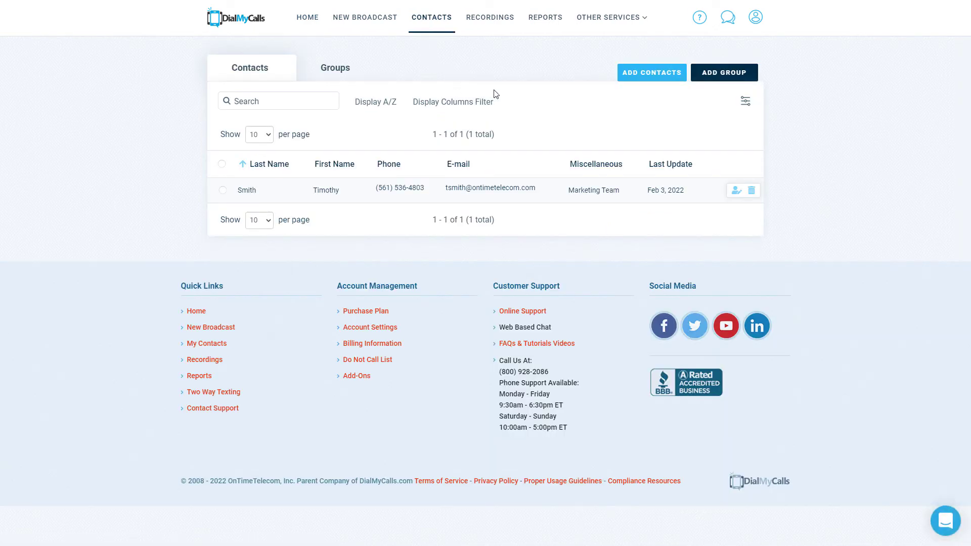
pyautogui.click(744, 108)
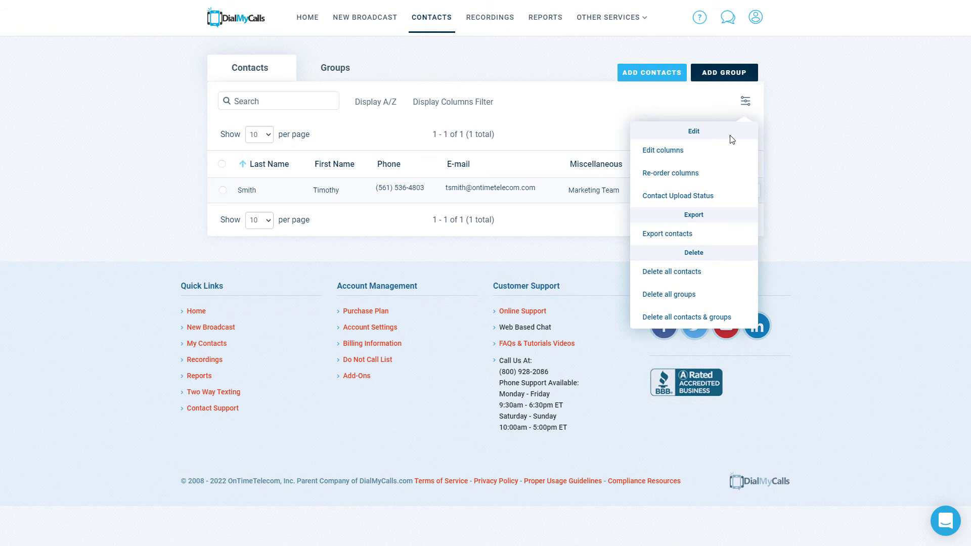
pyautogui.click(659, 151)
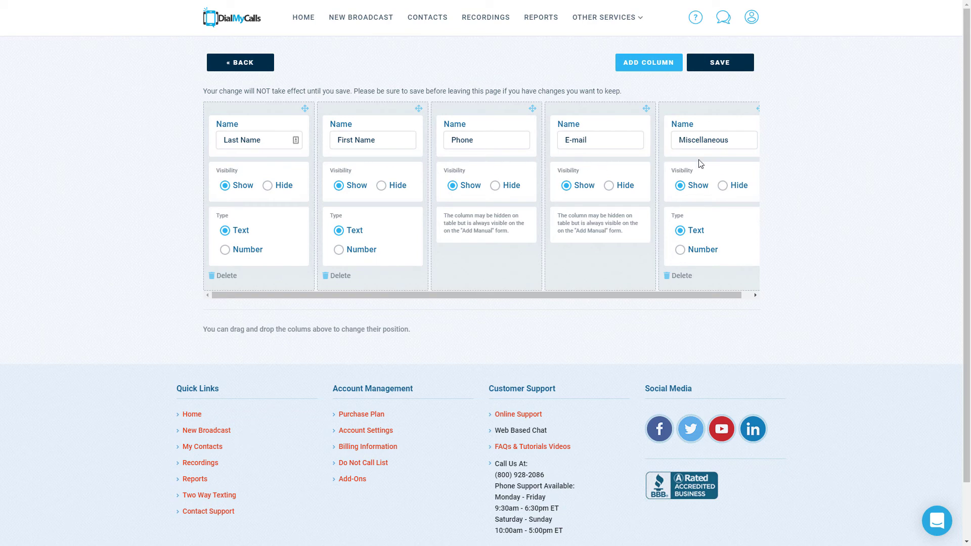
pyautogui.click(644, 63)
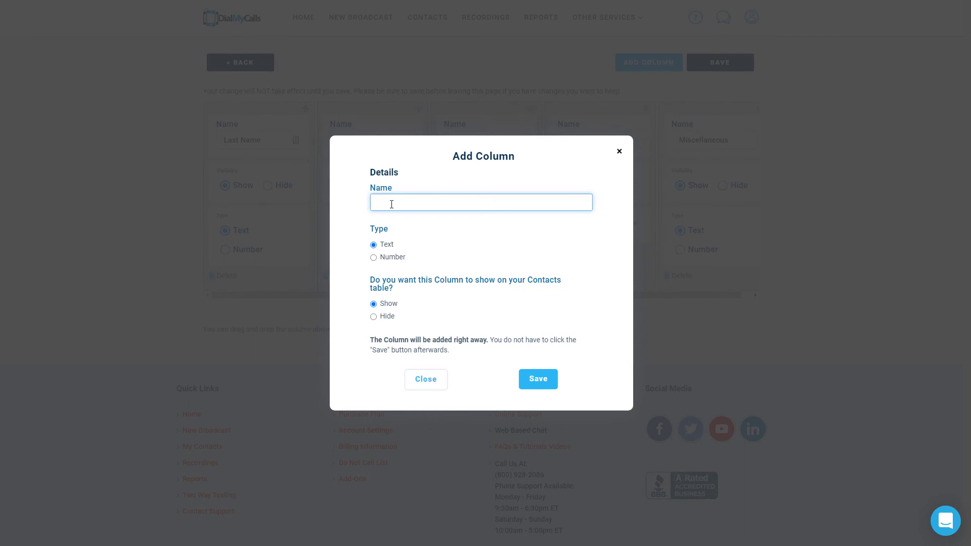
pyautogui.write('Date')
pyautogui.click(539, 379)
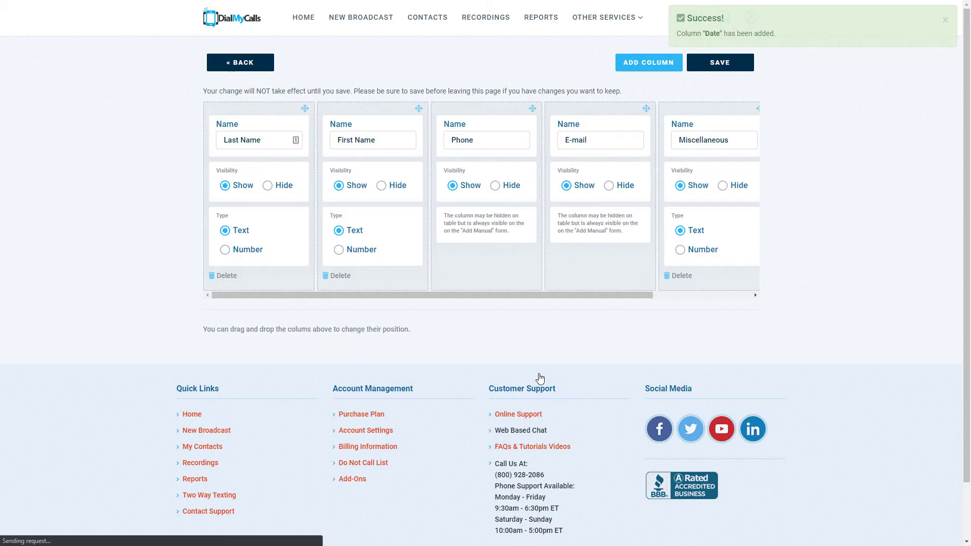
pyautogui.moveTo(529, 294); pyautogui.dragTo(628, 294)
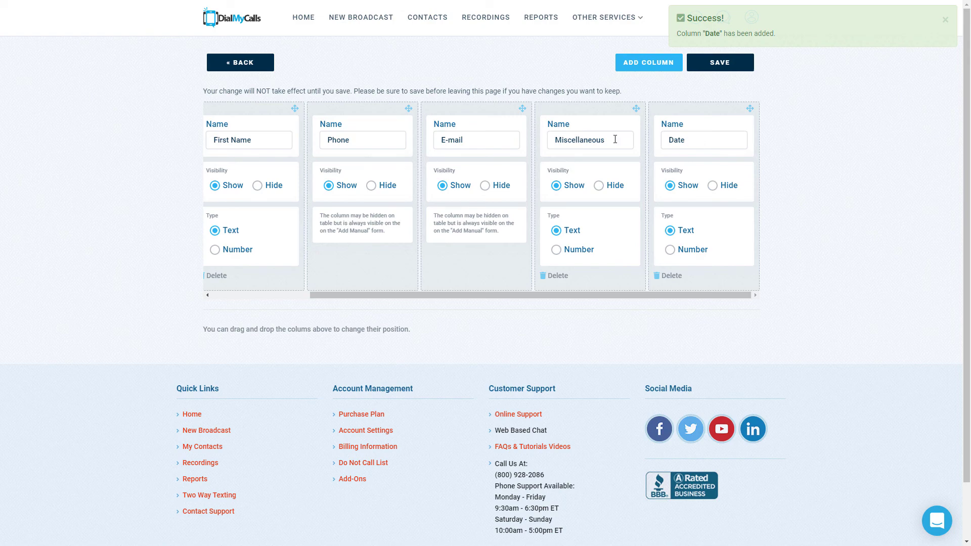
# Start another text broadcast to the Marketing Team contact, with the default toll-free number as the sender
pyautogui.click(361, 23)
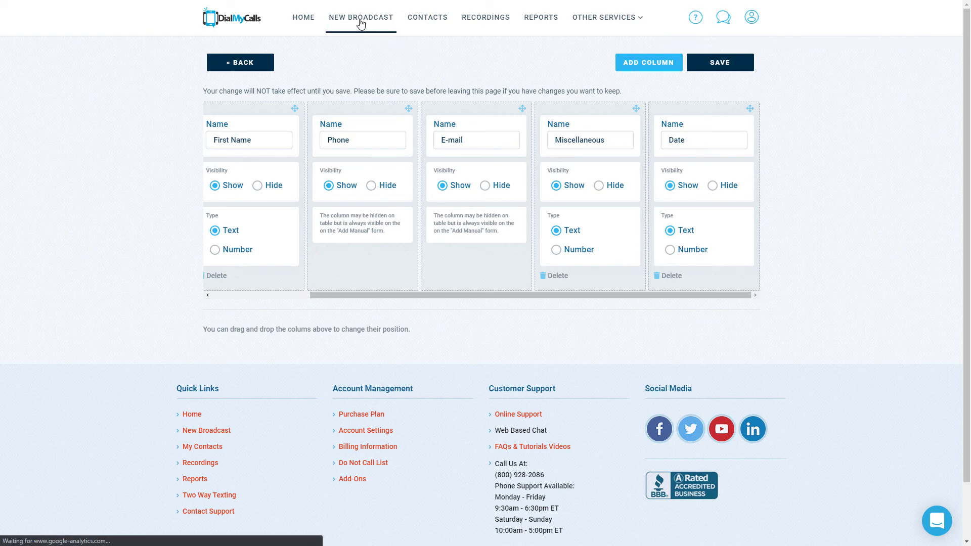
pyautogui.click(472, 282)
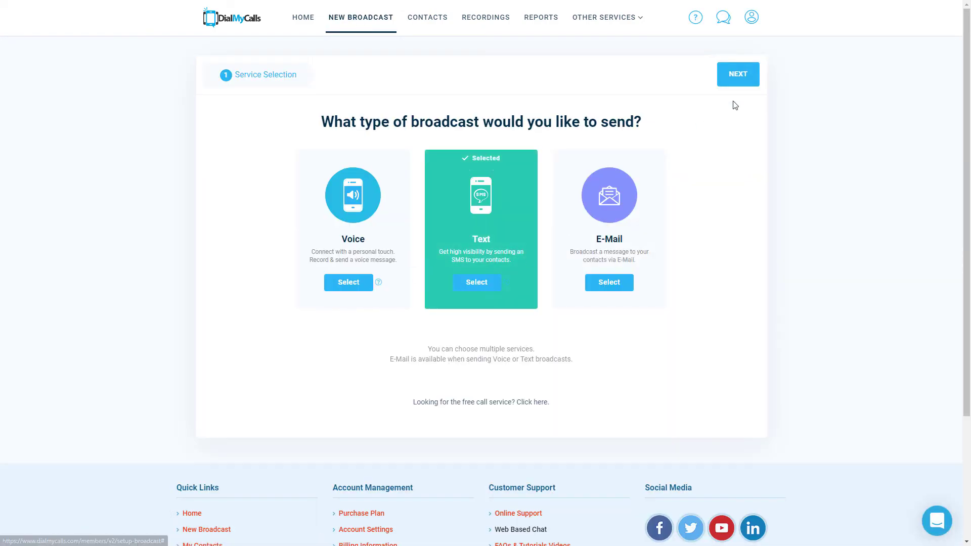
pyautogui.click(744, 76)
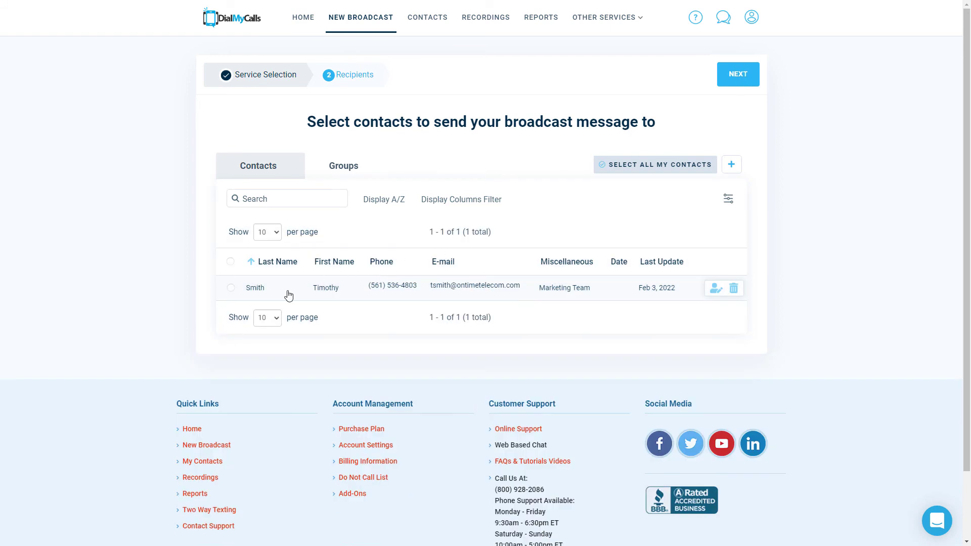
pyautogui.click(289, 296)
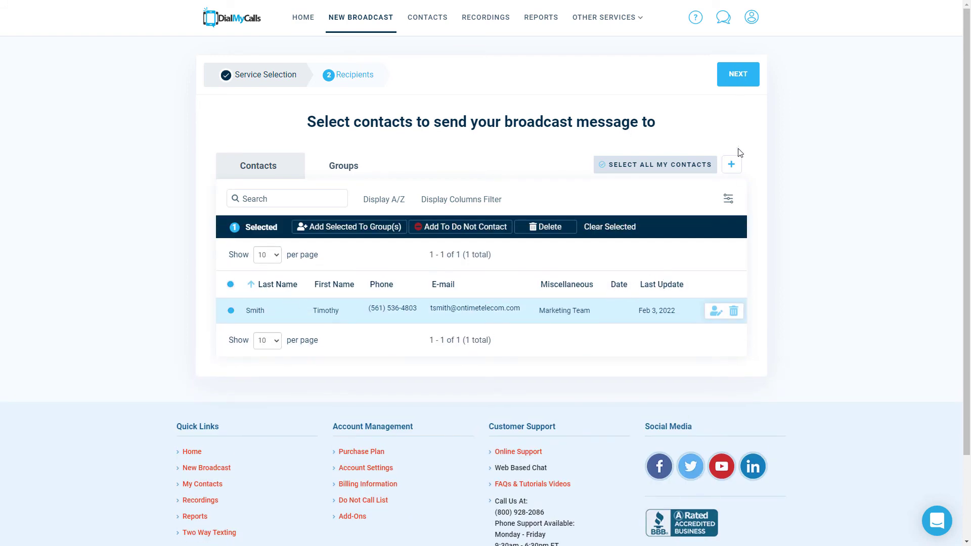
pyautogui.click(744, 84)
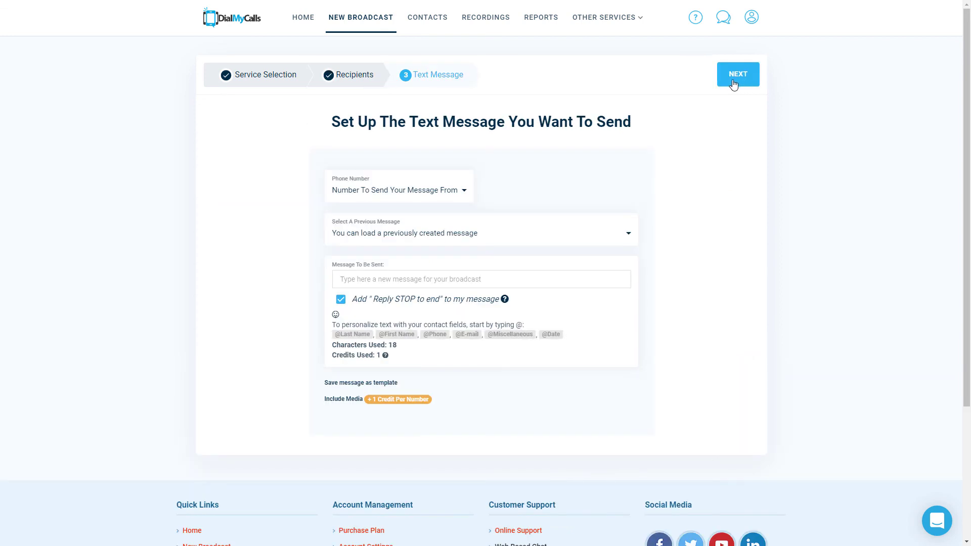
pyautogui.click(393, 191)
pyautogui.click(387, 211)
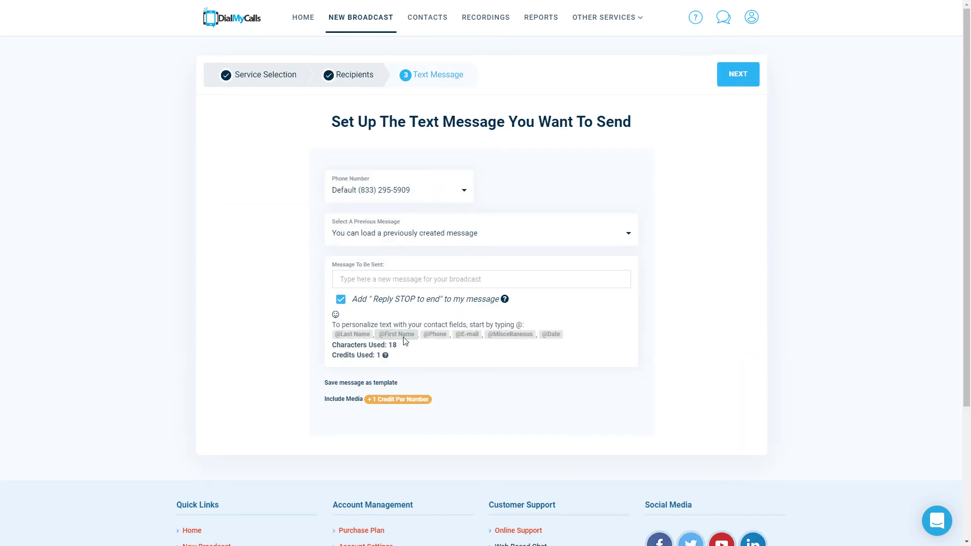